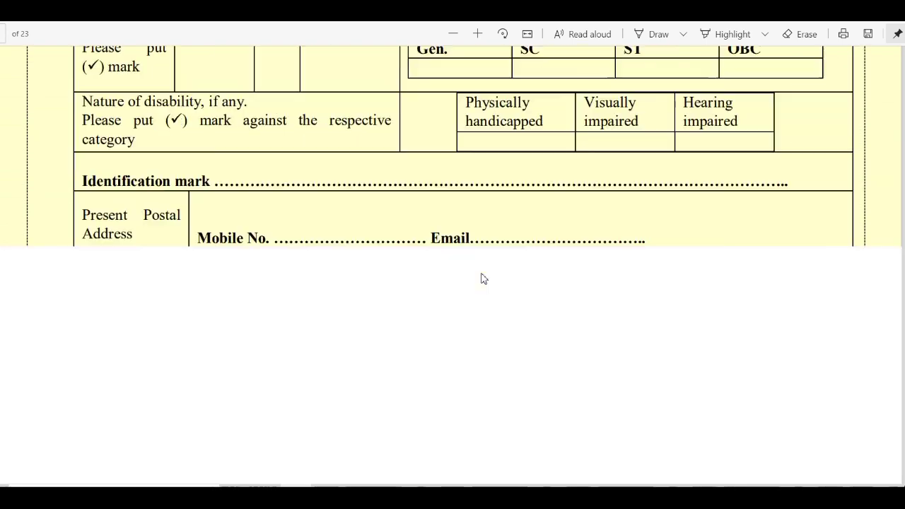
Select UTTAR PRADESH as the state in which the candidate is studying in class V.
scroll(482, 277, "up", 5)
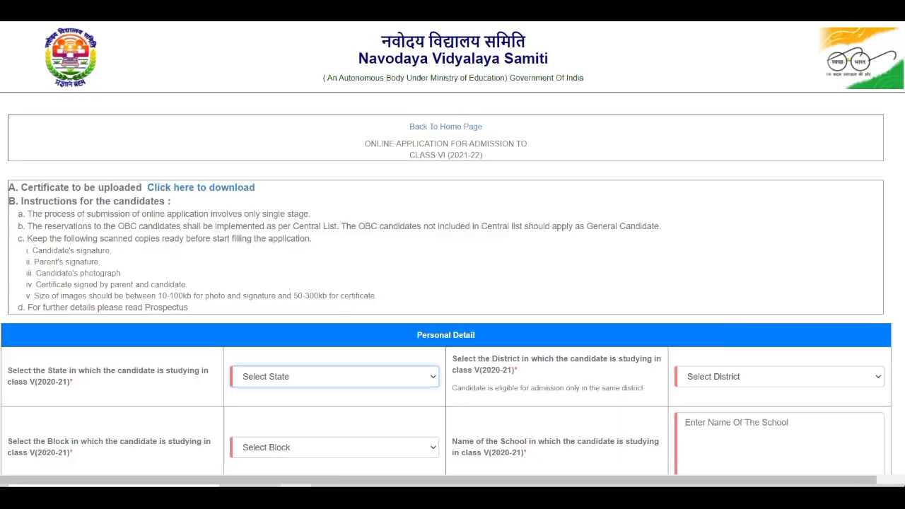
scroll(396, 258, "down", 1)
scroll(396, 258, "down", 3)
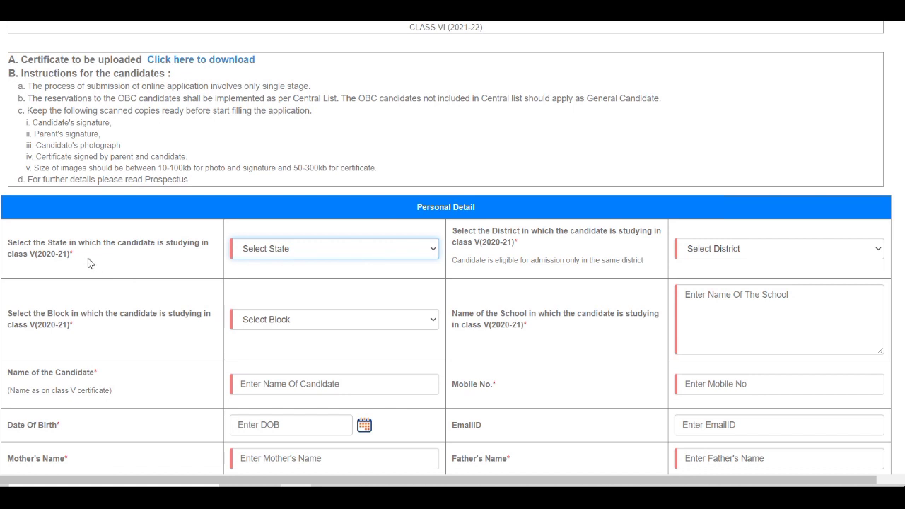
left_click(428, 255)
scroll(336, 380, "down", 5)
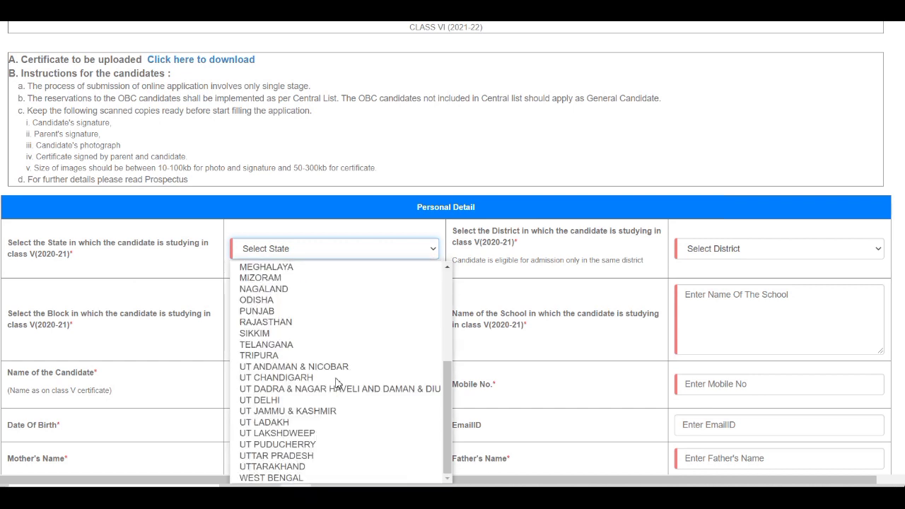
left_click(321, 456)
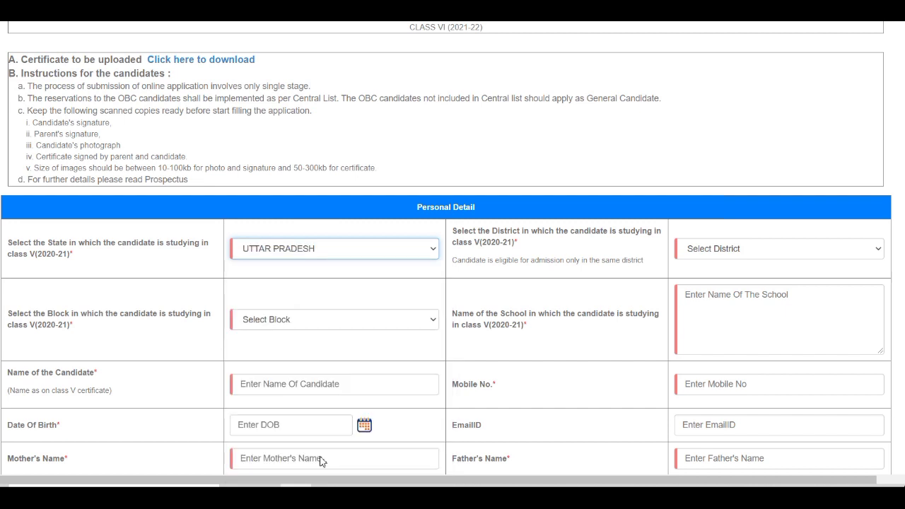
Select MAINPURI as the district and KARHAL as the block in which the candidate is studying in class V.
left_click(864, 252)
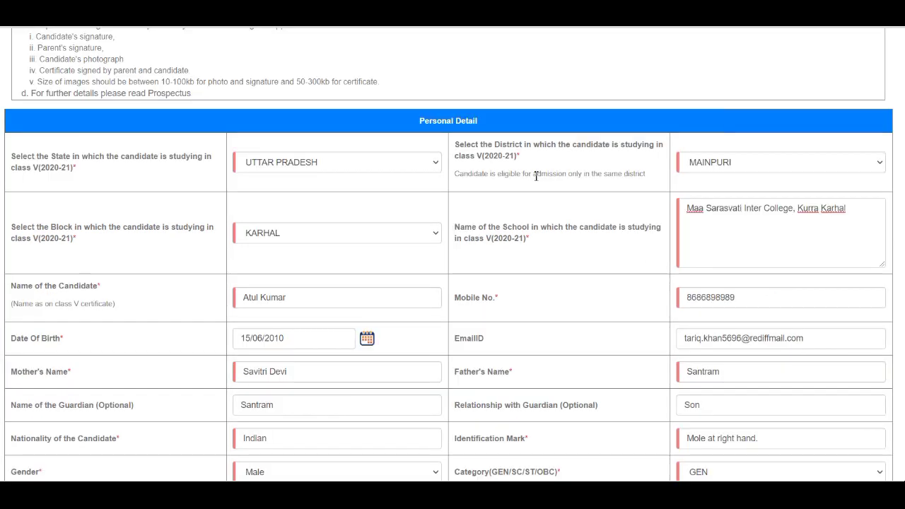
left_click(842, 169)
left_click(842, 169)
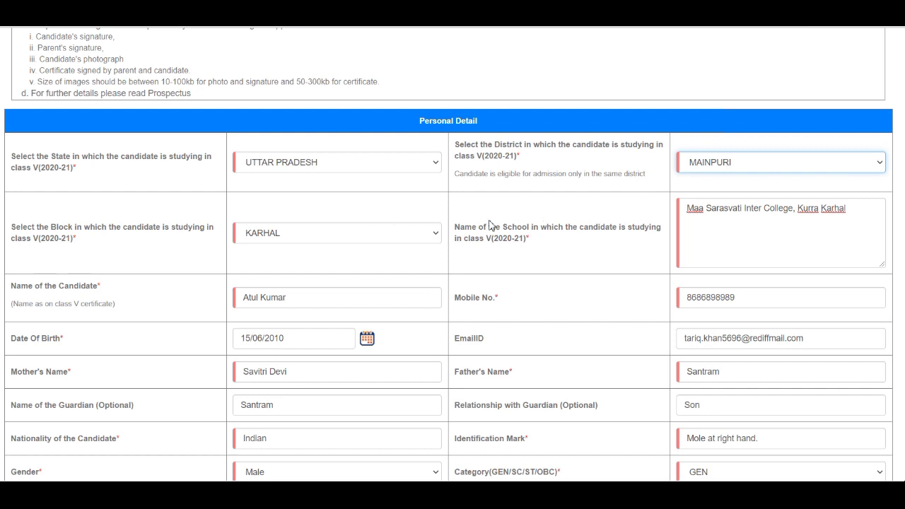
left_click(416, 237)
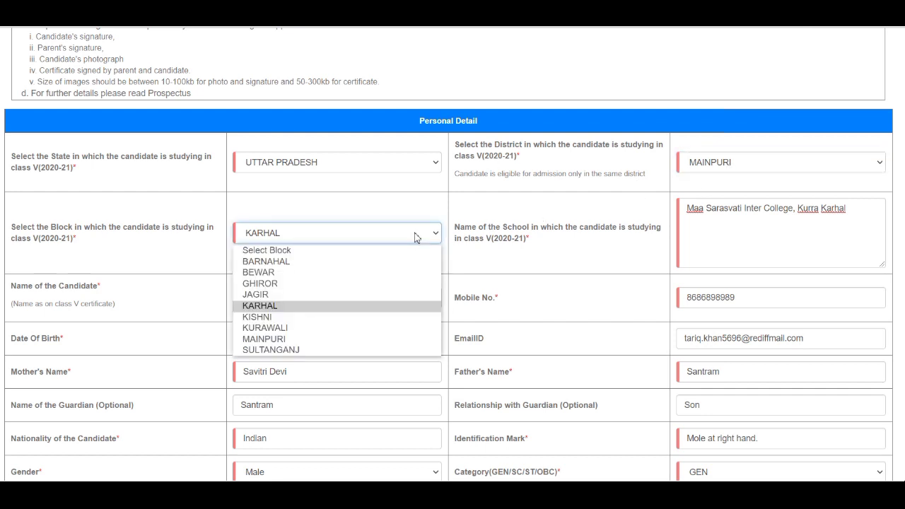
left_click(318, 306)
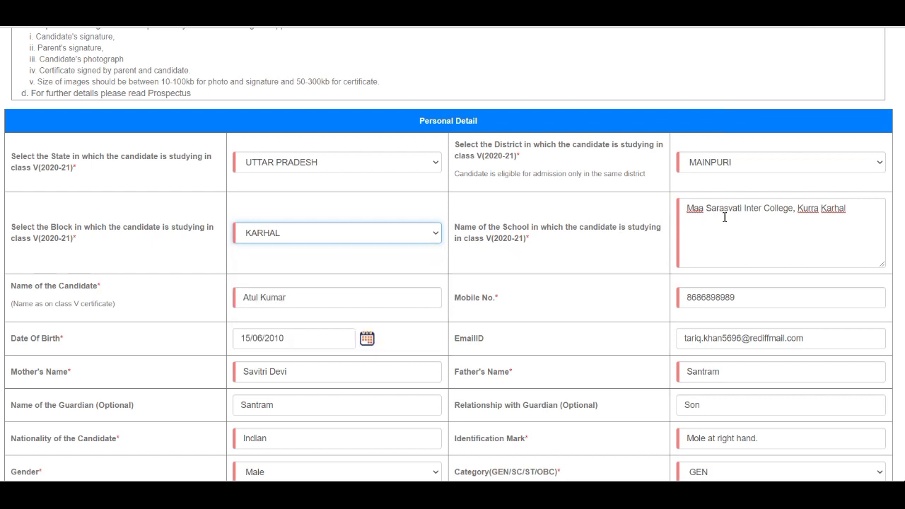
Review the candidate's personal details, checking the date of birth calendar, the e-mail field and the mother's name field.
scroll(725, 223, "down", 1)
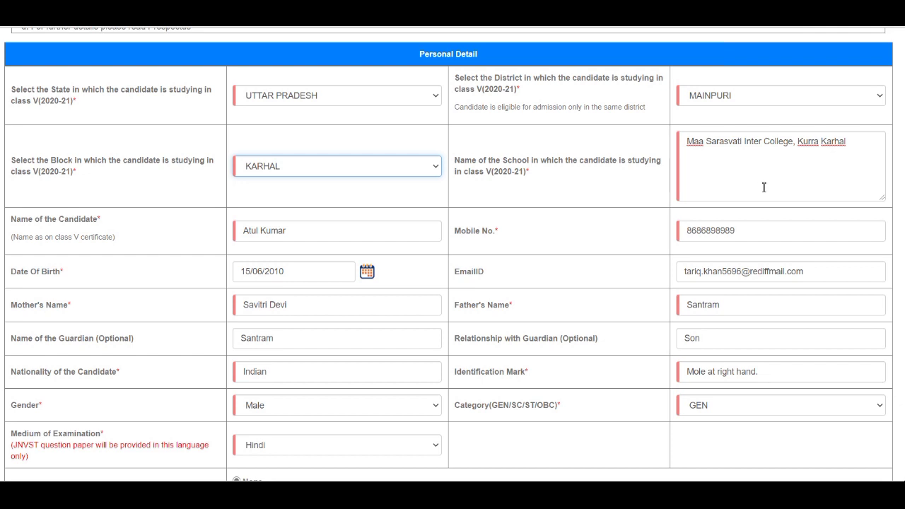
scroll(764, 187, "down", 1)
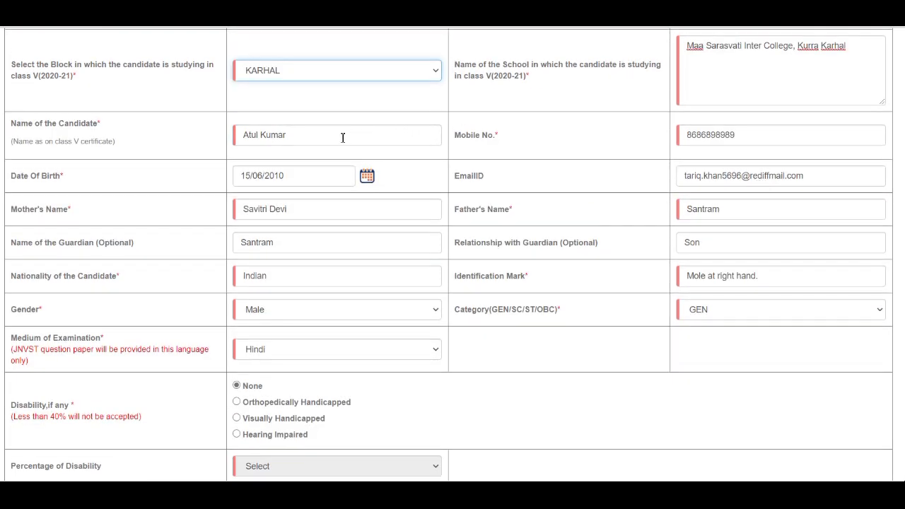
left_click(367, 177)
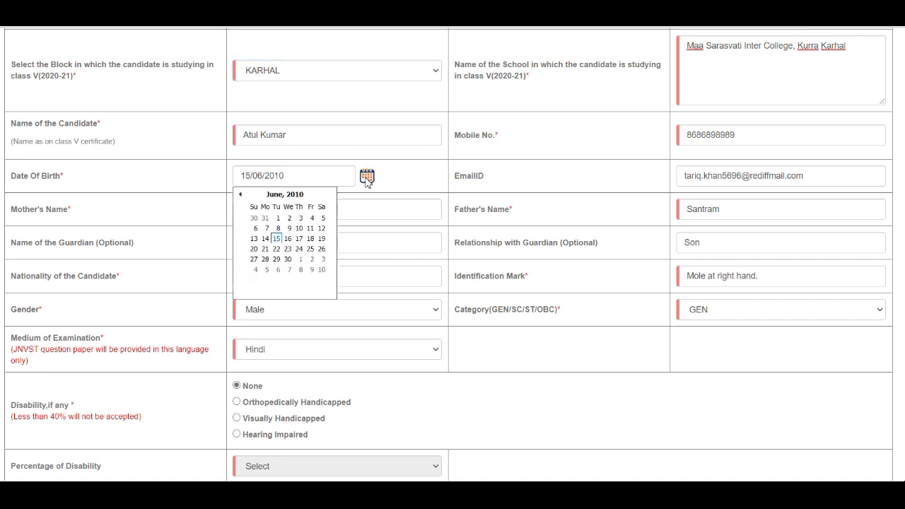
left_click(298, 177)
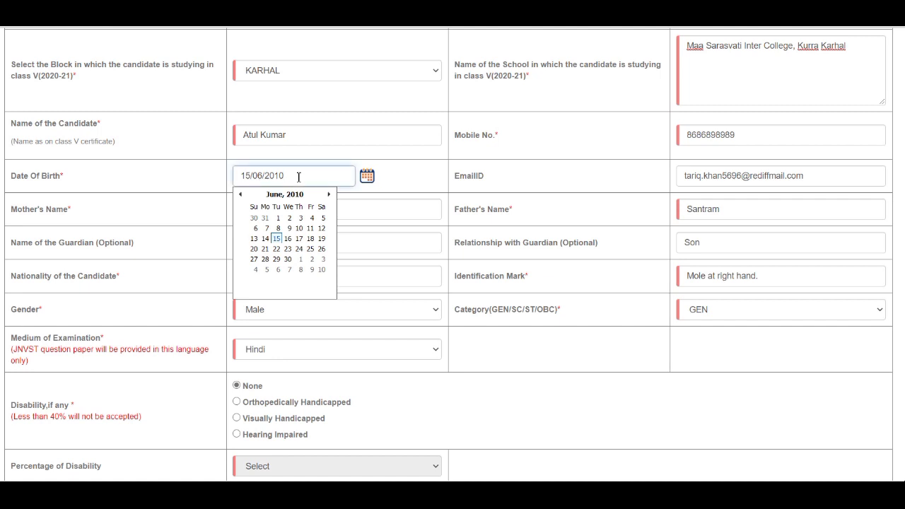
left_click(719, 177)
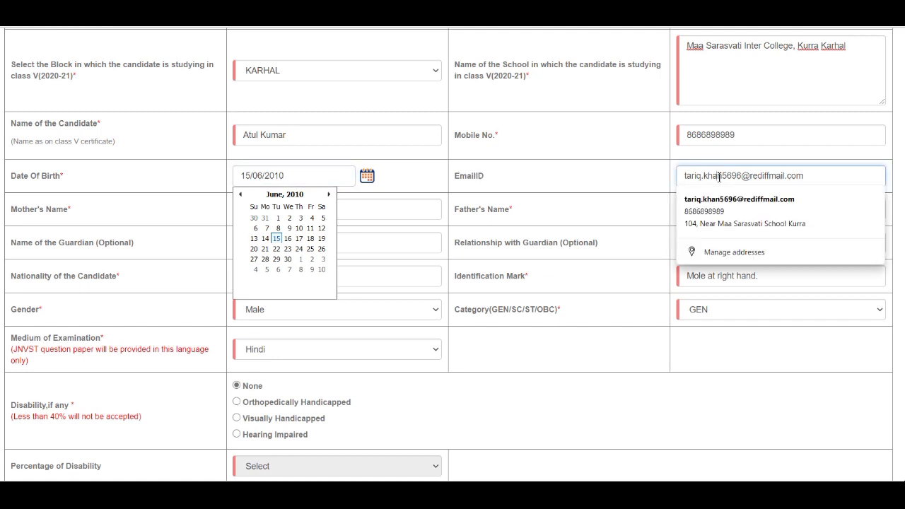
left_click(605, 179)
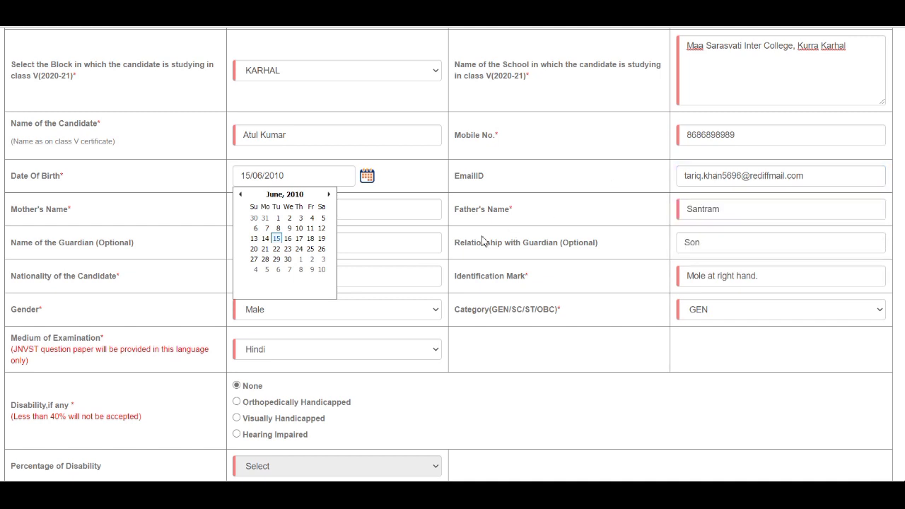
left_click(402, 210)
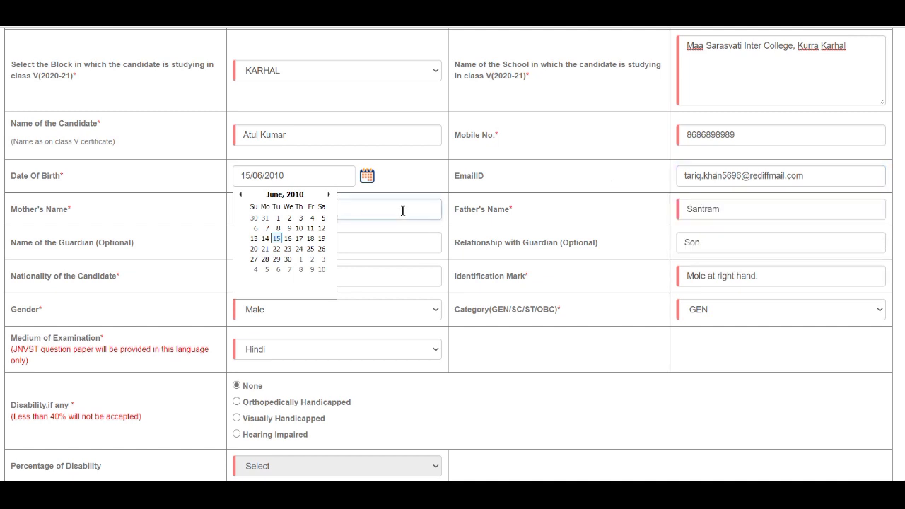
left_click(364, 183)
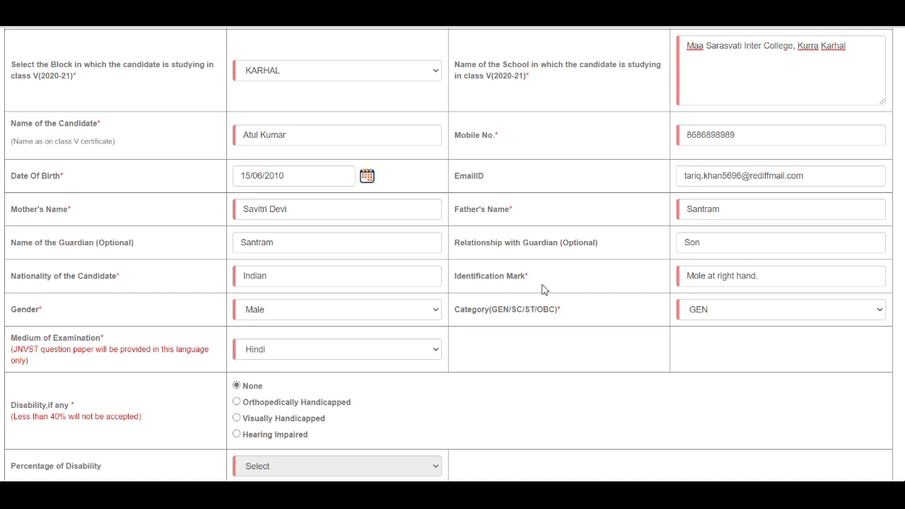
Check the gender choices and set the candidate's category to GEN.
left_click(360, 319)
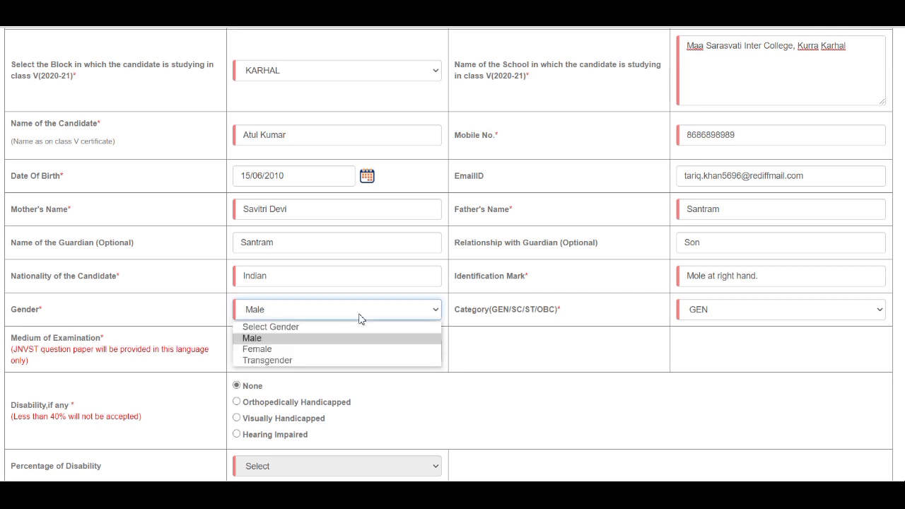
left_click(359, 319)
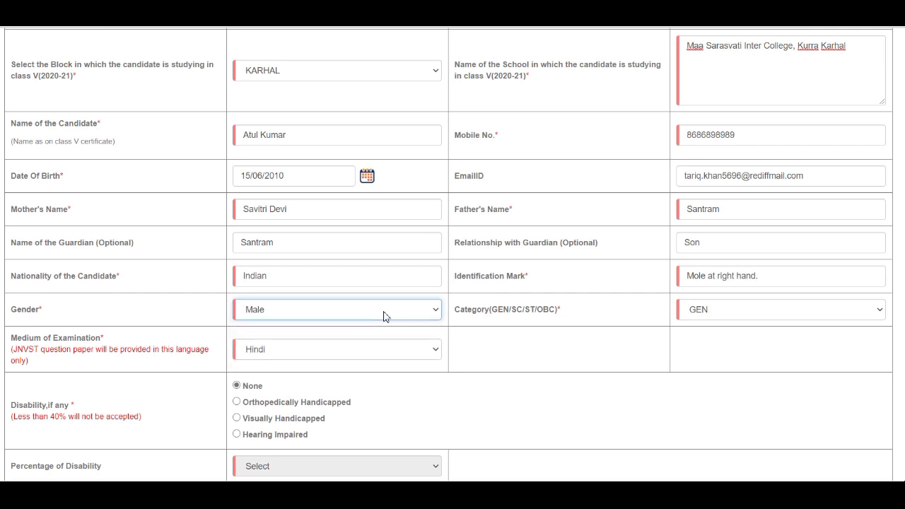
left_click(728, 318)
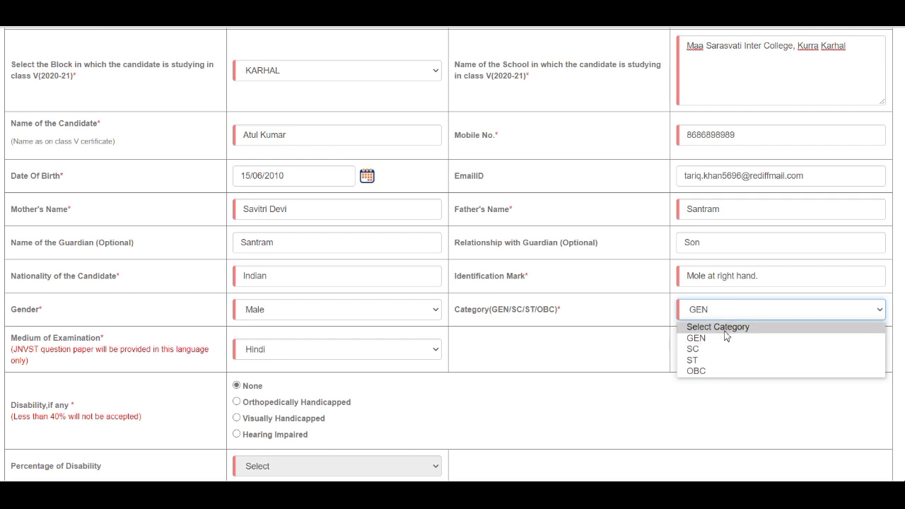
left_click(724, 334)
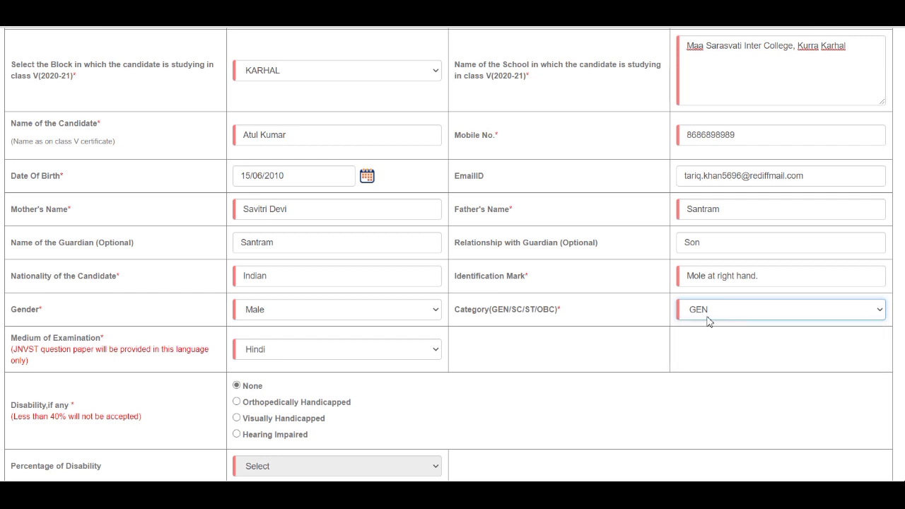
Set the medium of examination to Hindi.
scroll(557, 341, "down", 1)
scroll(557, 341, "down", 1)
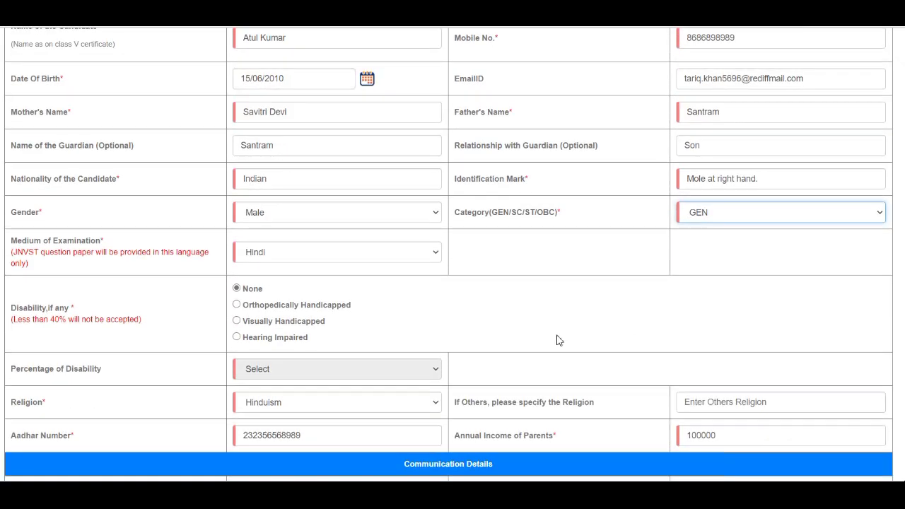
left_click(404, 259)
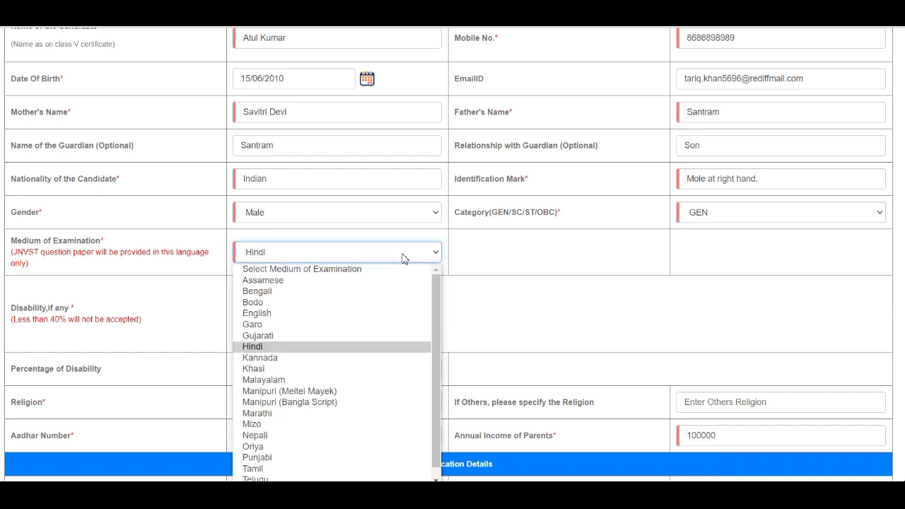
left_click(356, 346)
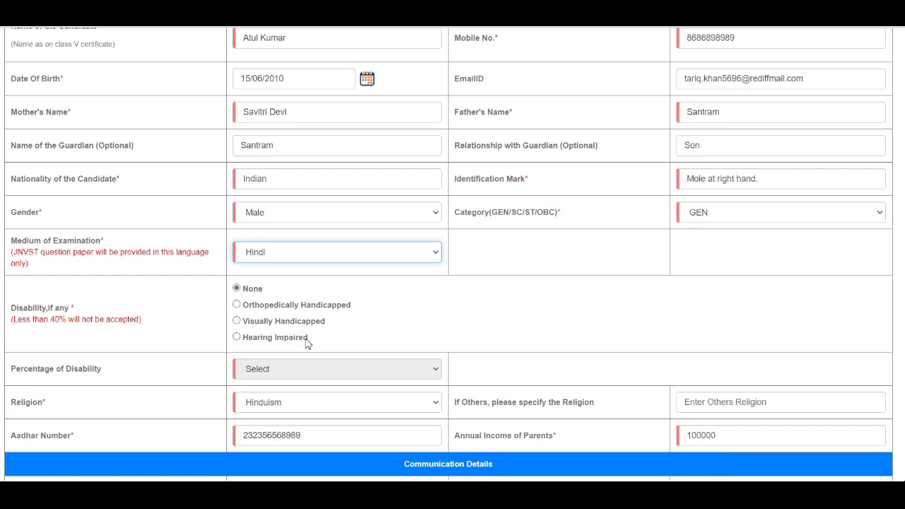
Review the disability, religion and communication details, checking the religion choices, the other-religion field and the PinCode field.
scroll(386, 340, "down", 2)
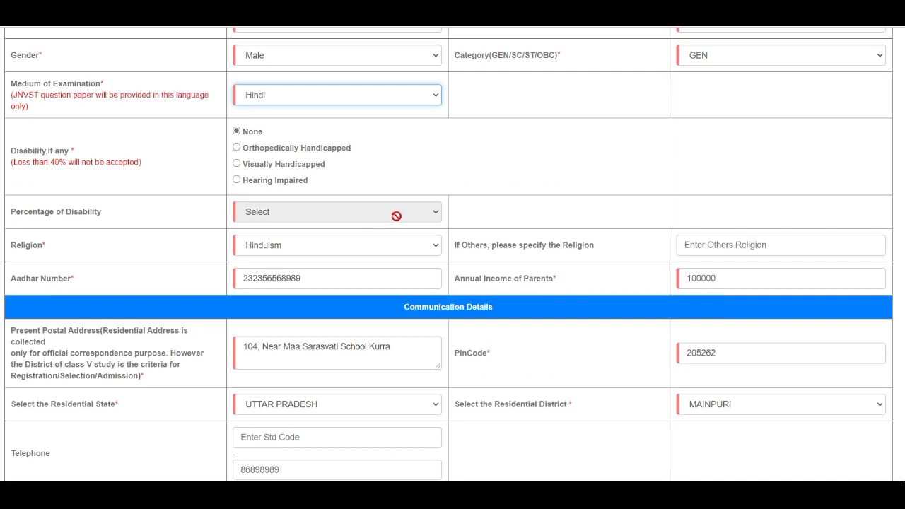
scroll(346, 258, "down", 1)
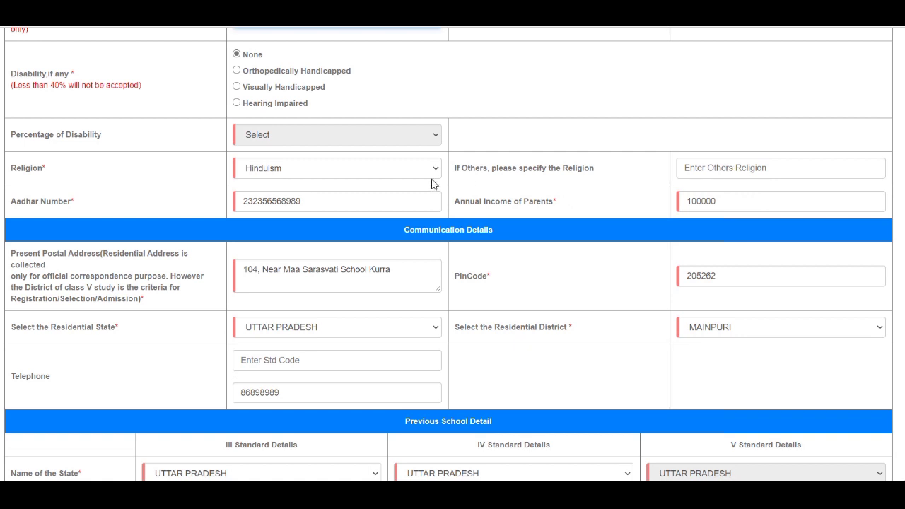
left_click(389, 174)
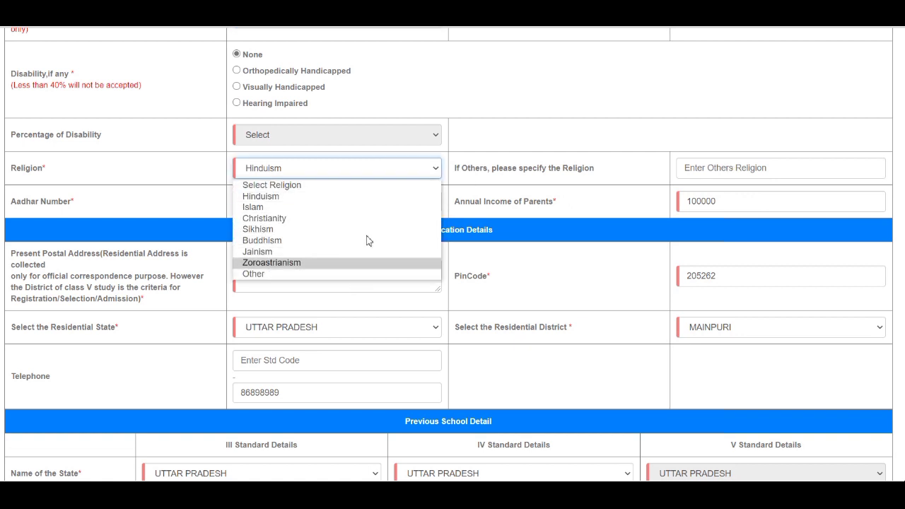
left_click(712, 166)
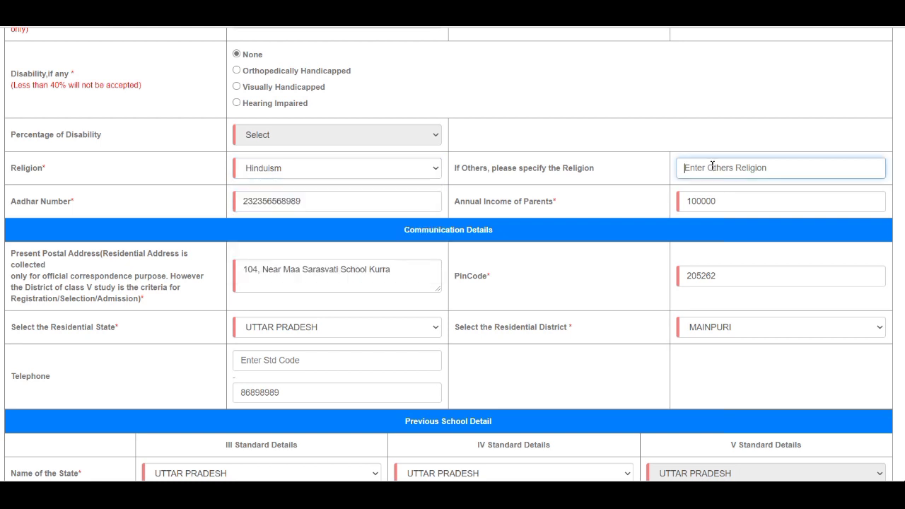
scroll(361, 206, "down", 1)
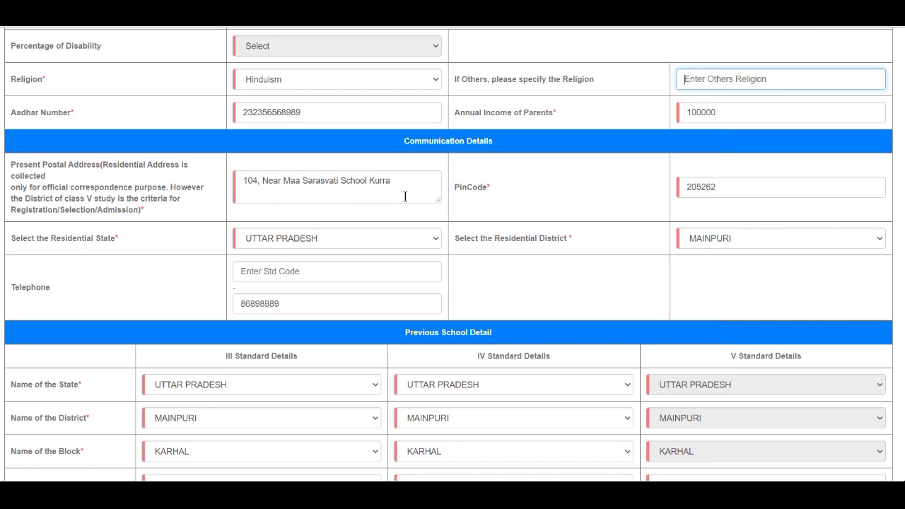
left_click(737, 190)
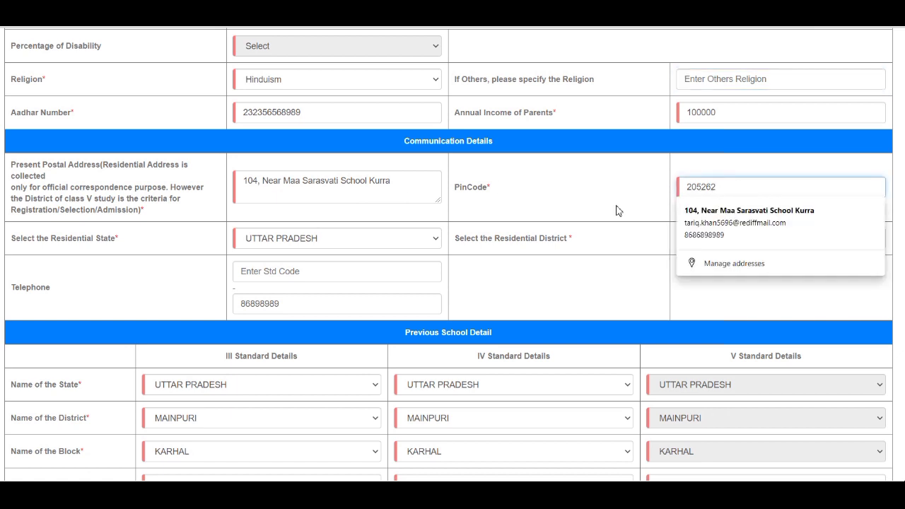
left_click(599, 200)
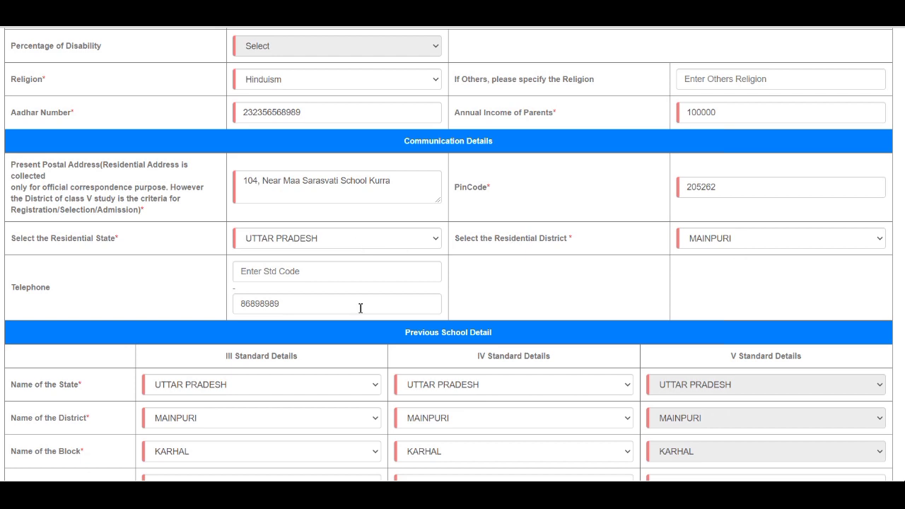
Review the previous school details, checking the state, district and block choices for the III Standard.
scroll(290, 311, "down", 2)
scroll(287, 309, "down", 2)
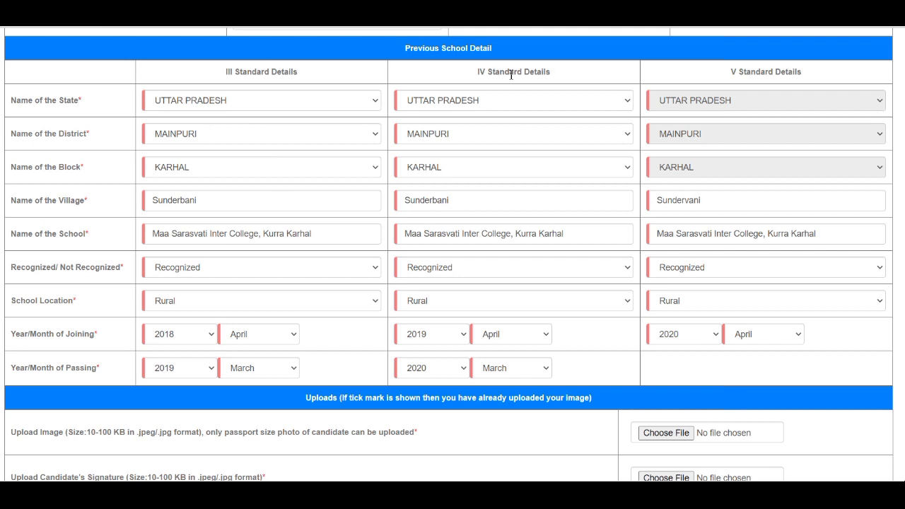
left_click(300, 104)
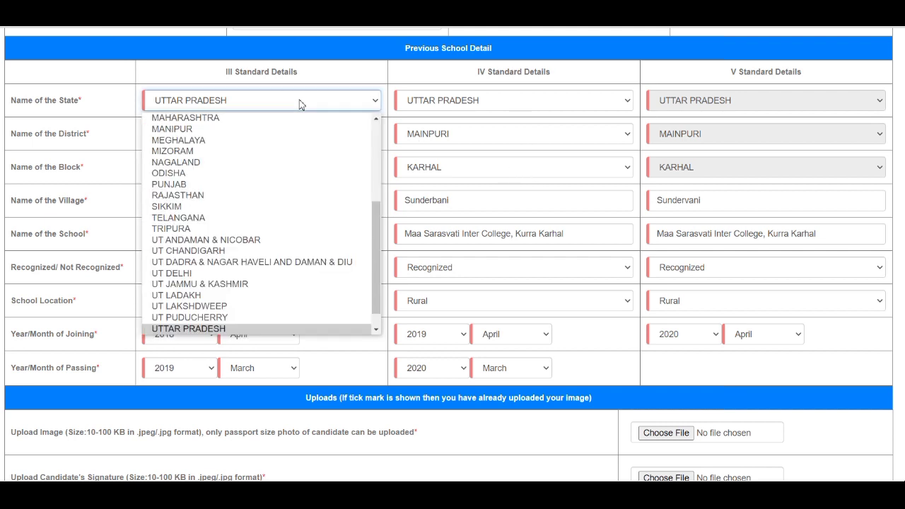
left_click(300, 104)
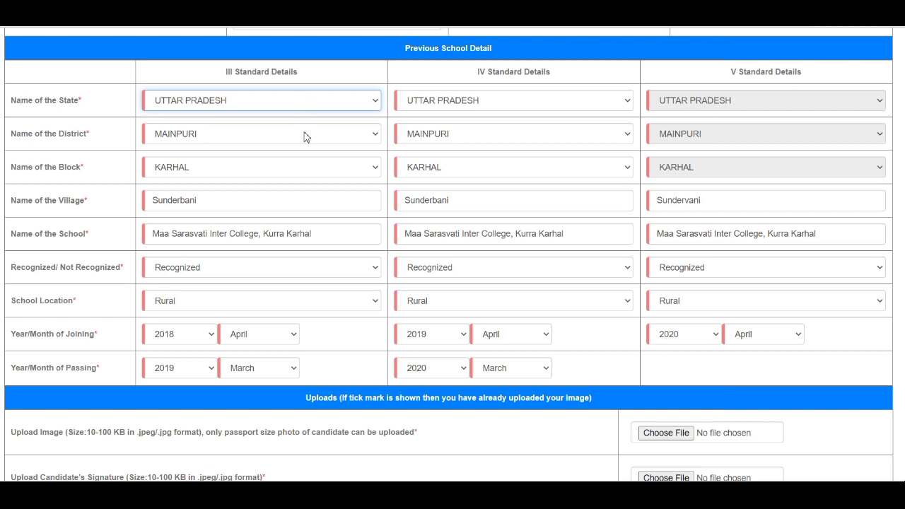
left_click(305, 136)
left_click(305, 136)
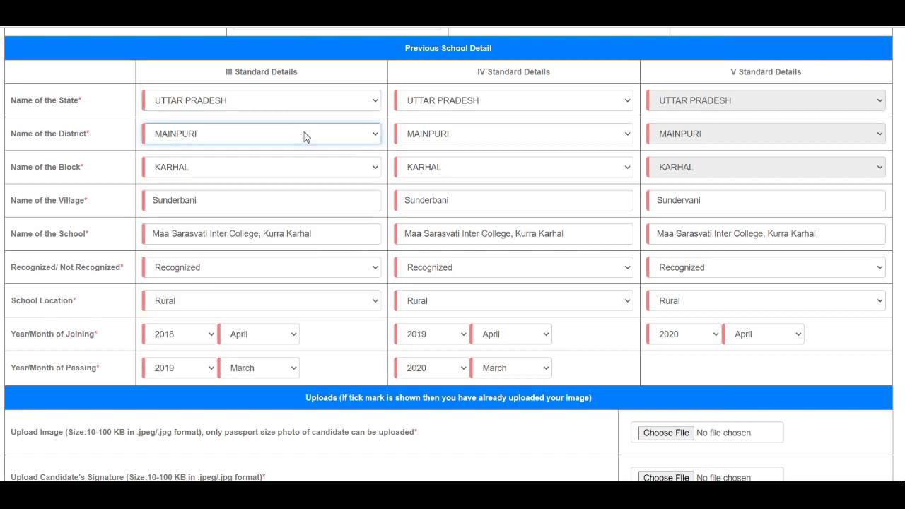
left_click(309, 175)
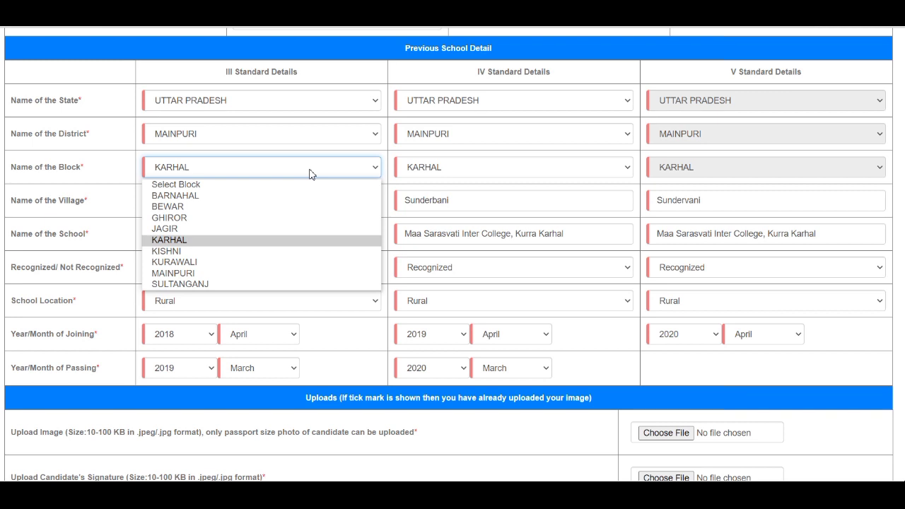
left_click(310, 175)
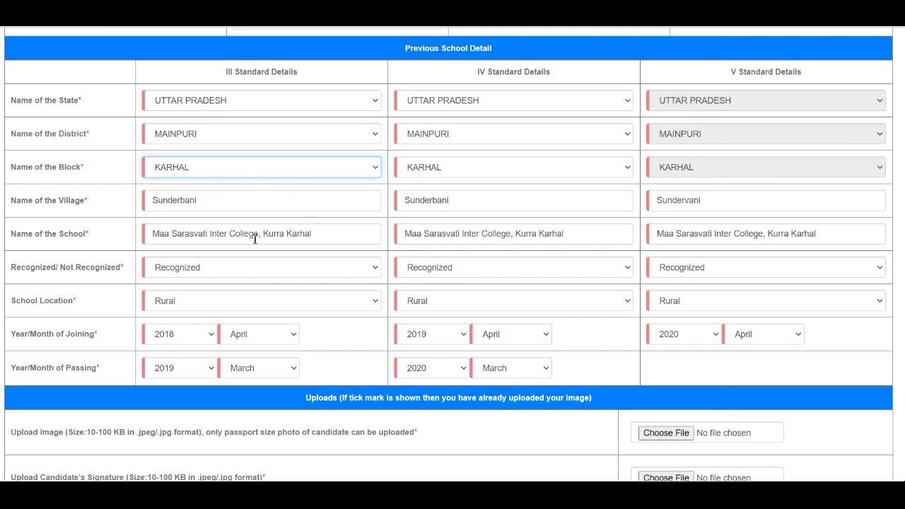
Check the recognition status and school location choices for the III Standard school.
left_click(236, 267)
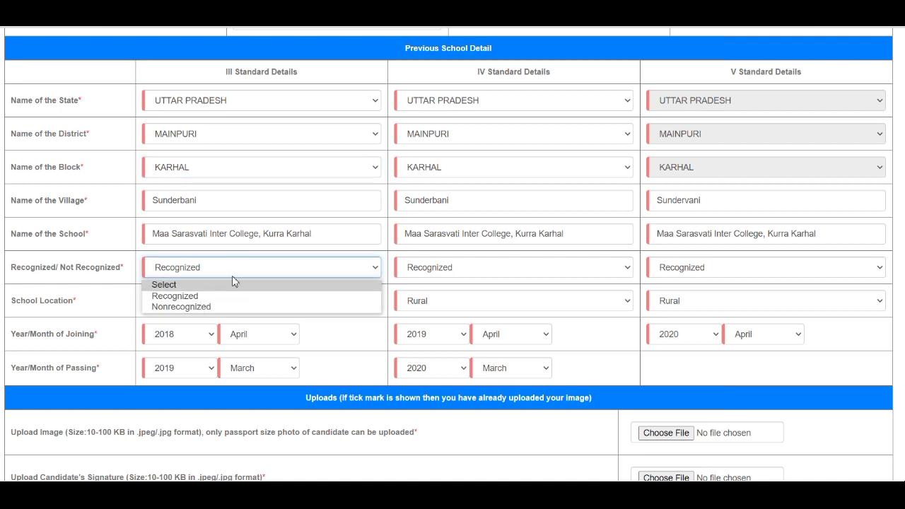
left_click(247, 273)
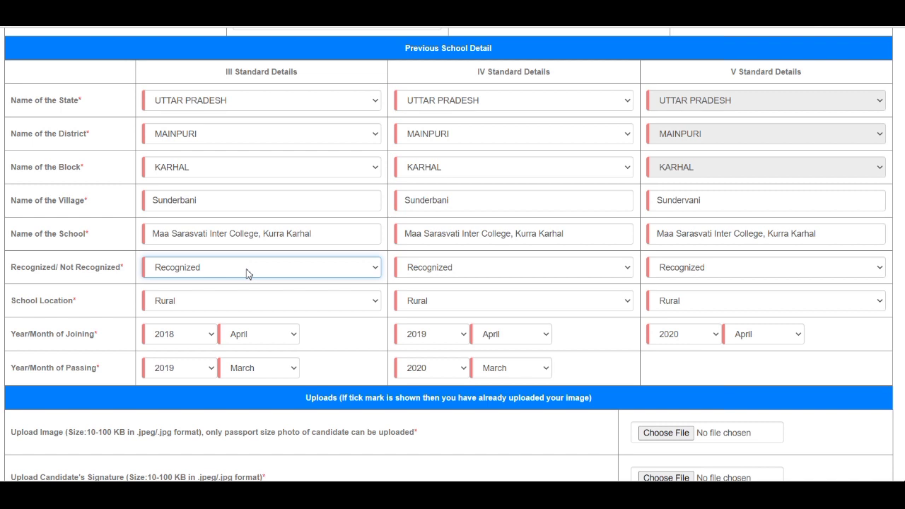
left_click(324, 314)
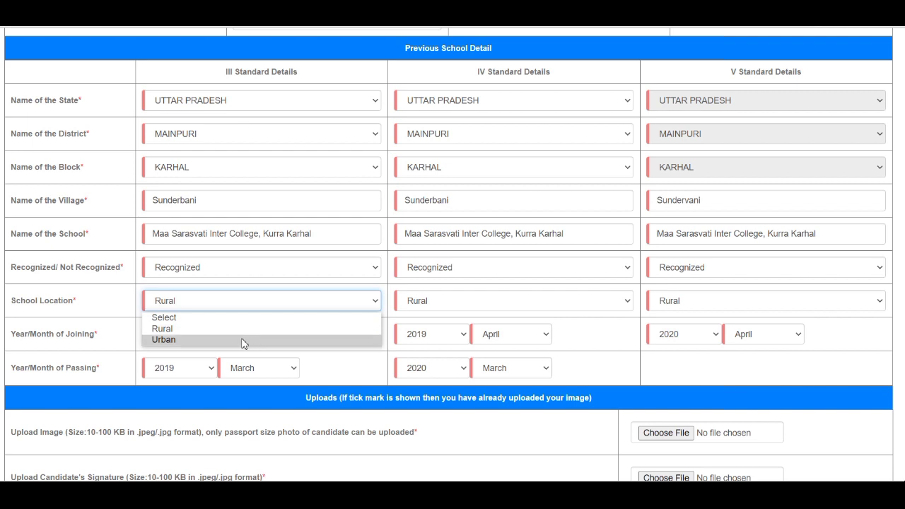
left_click(309, 303)
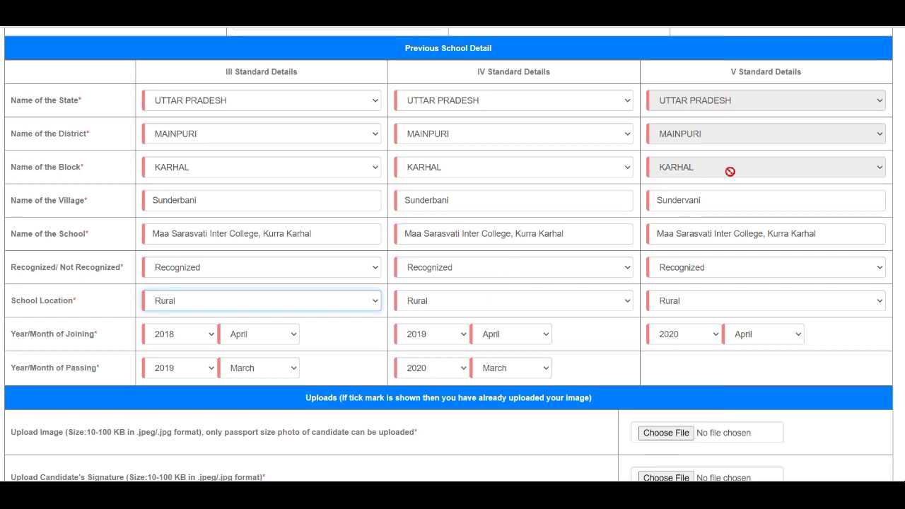
Review the joining and passing dates for each standard and the size and format requirements for the photo, signature and certificate uploads.
scroll(586, 222, "down", 2)
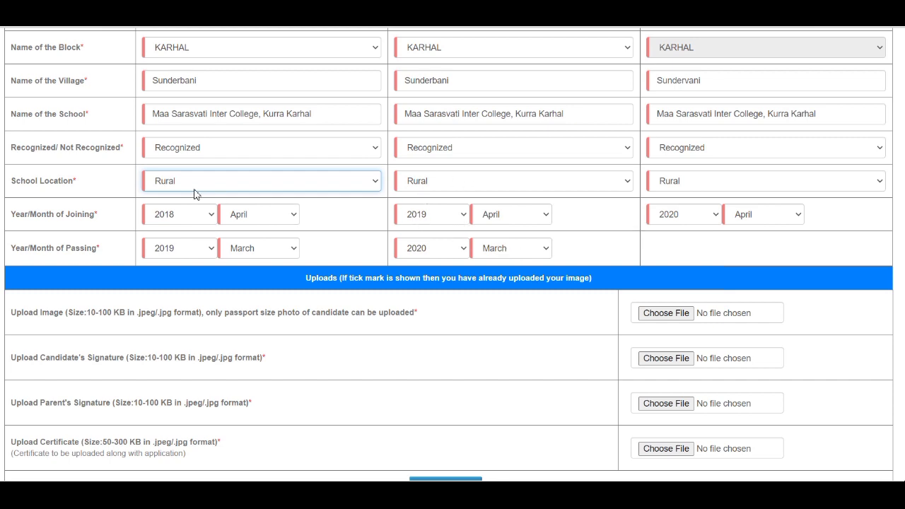
scroll(285, 190, "up", 3)
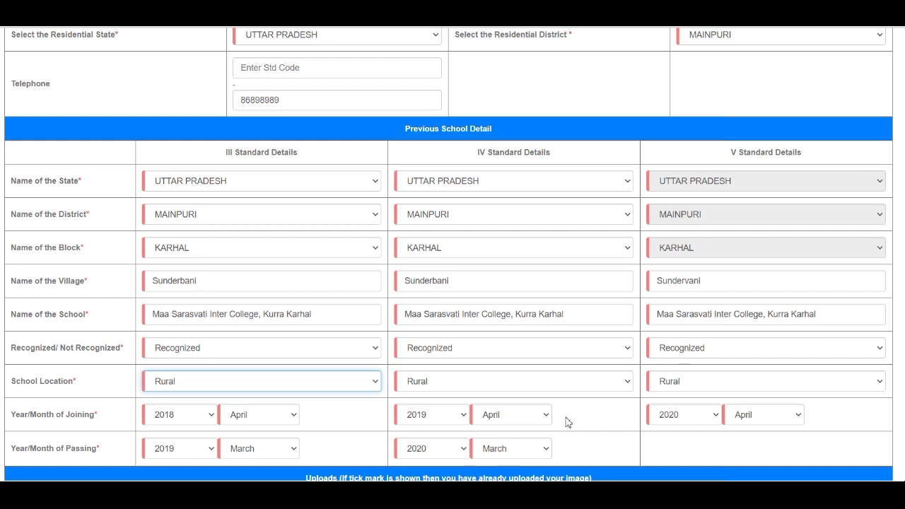
scroll(704, 426, "down", 2)
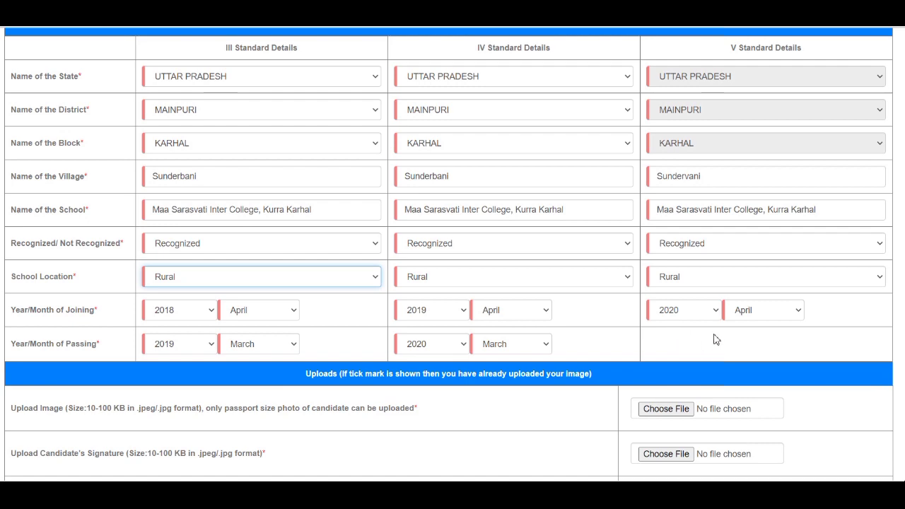
scroll(715, 339, "down", 2)
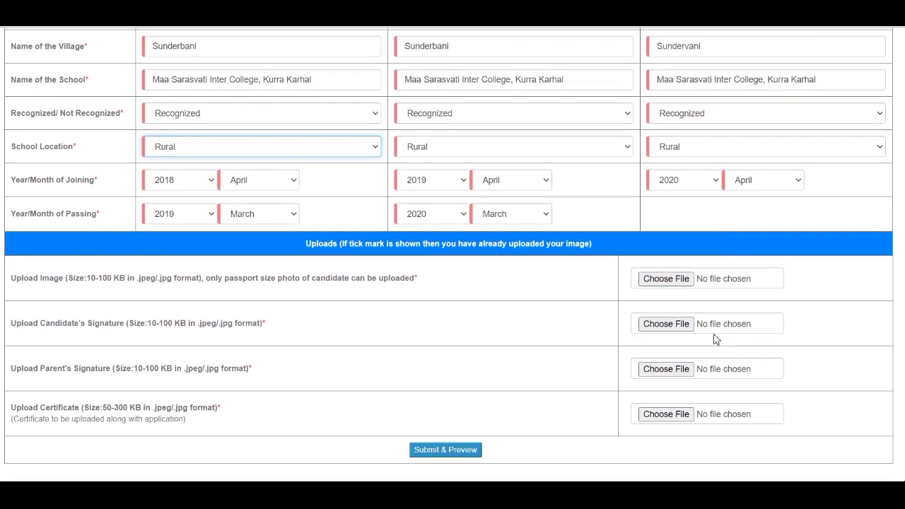
scroll(715, 339, "up", 1)
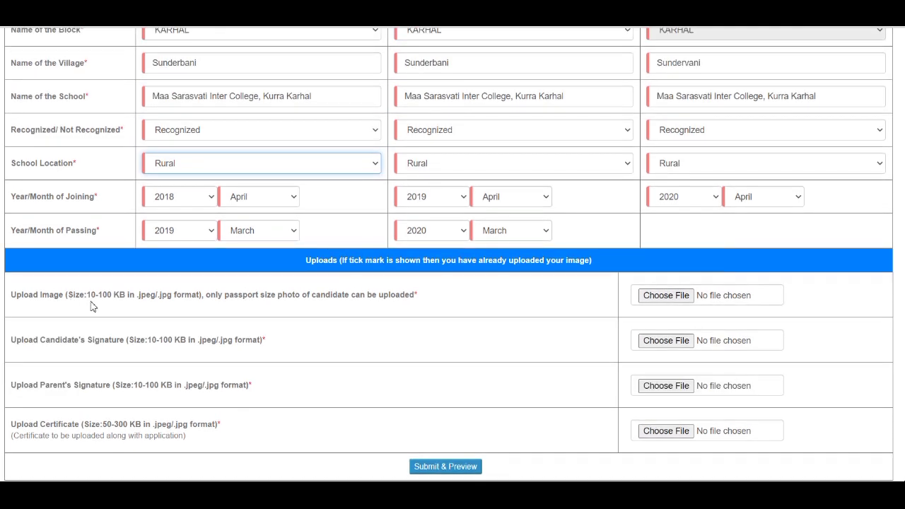